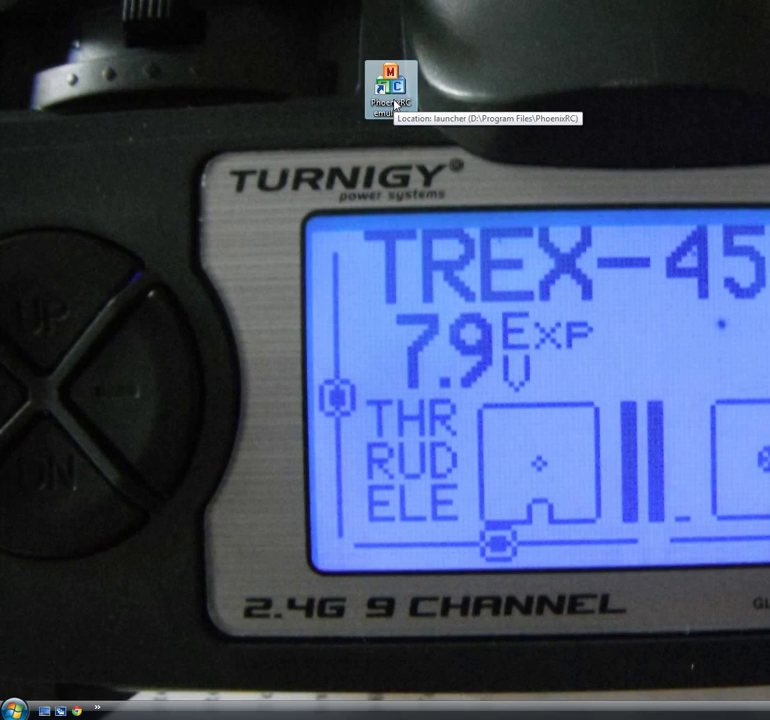
# - Try starting Phoenix from the emulator launcher, find no joystick listed, and close it
pyautogui.doubleClick(392, 95)
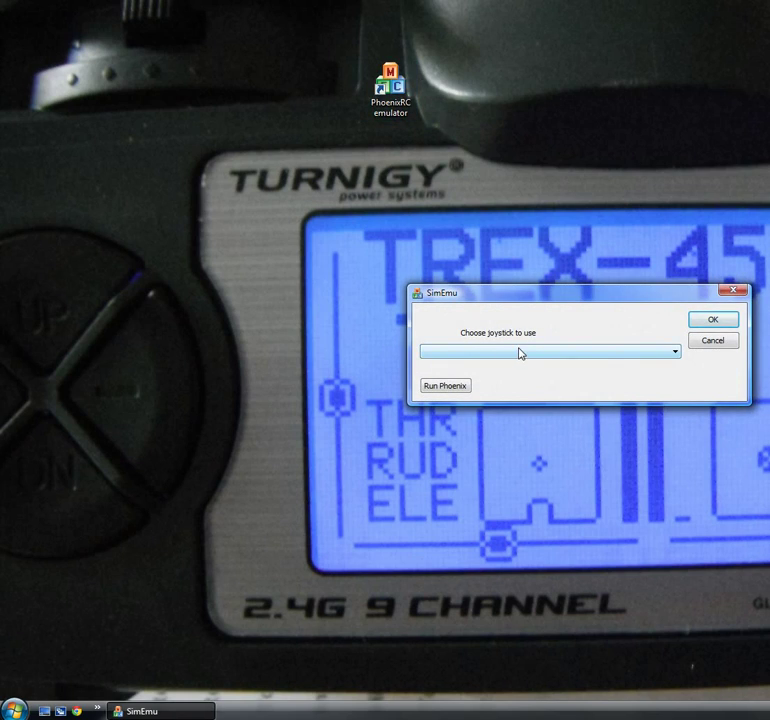
pyautogui.moveTo(537, 302); pyautogui.dragTo(467, 266)
pyautogui.click(513, 319)
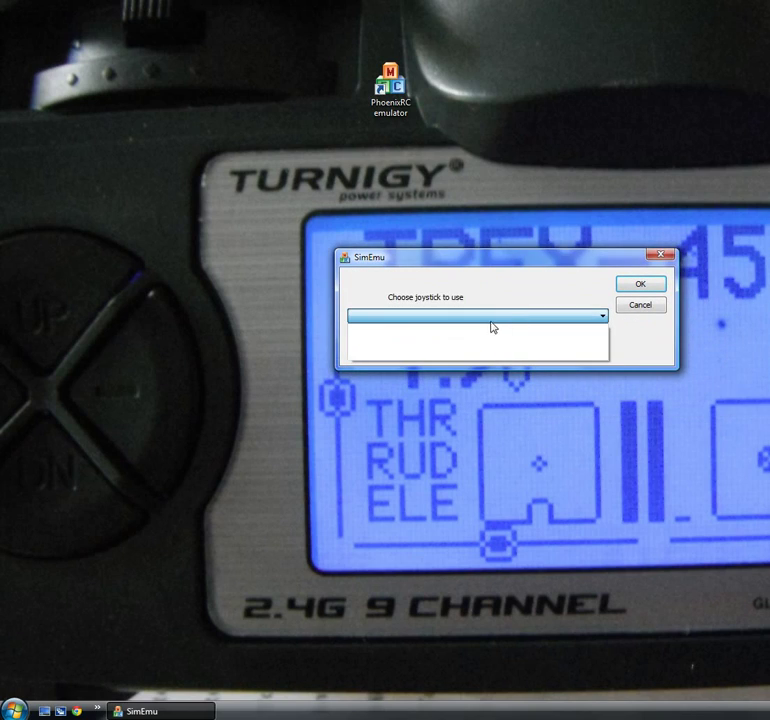
pyautogui.click(492, 327)
pyautogui.click(374, 350)
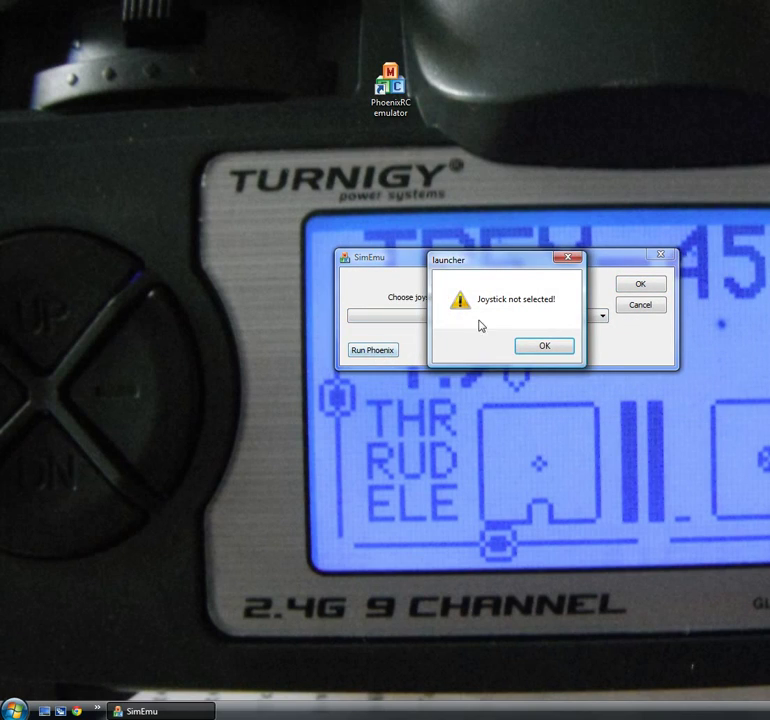
pyautogui.click(533, 350)
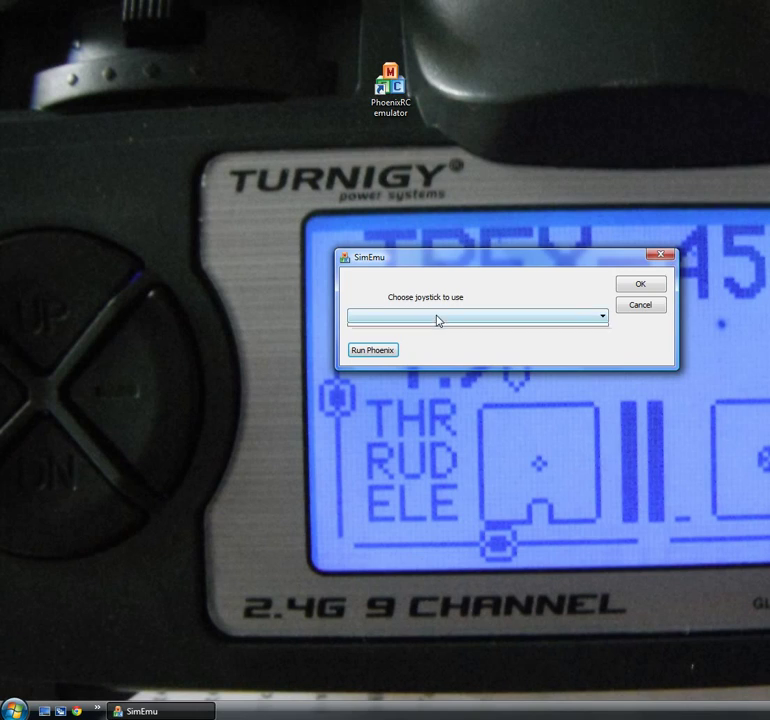
pyautogui.click(436, 317)
pyautogui.click(502, 311)
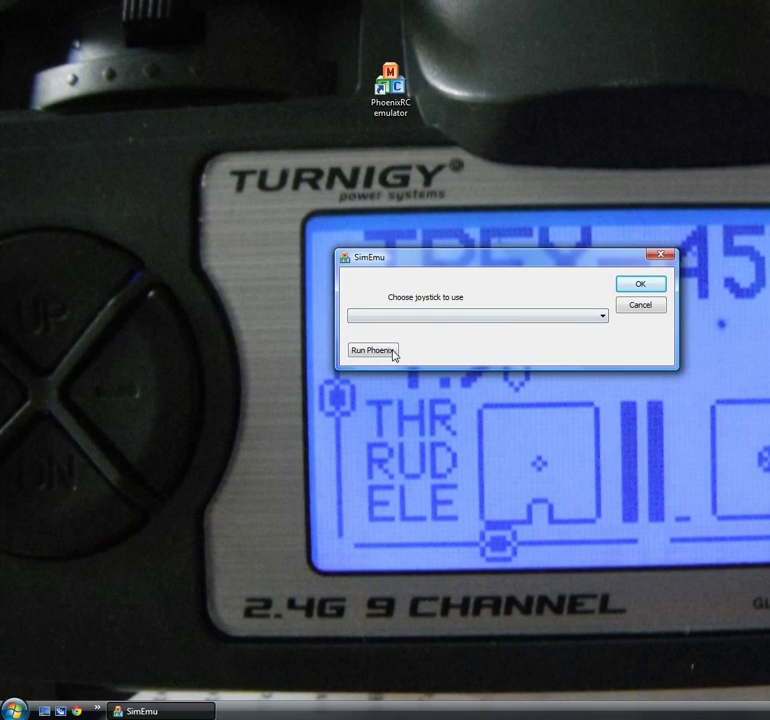
pyautogui.click(376, 352)
pyautogui.click(545, 347)
pyautogui.click(639, 304)
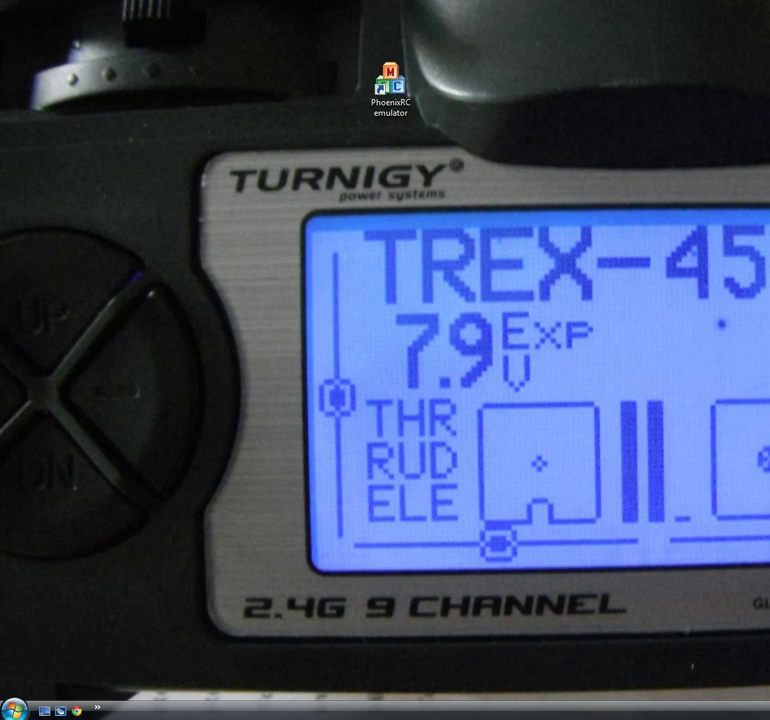
# - Make PPM the preferred device in Windows Game Controllers and test it in Properties
pyautogui.click(14, 710)
pyautogui.moveTo(210, 481)
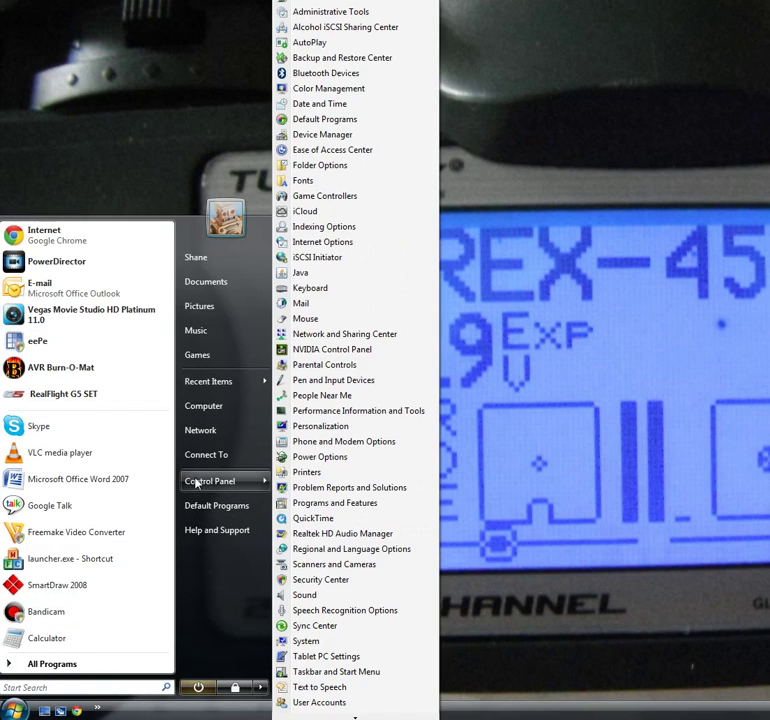
pyautogui.click(316, 199)
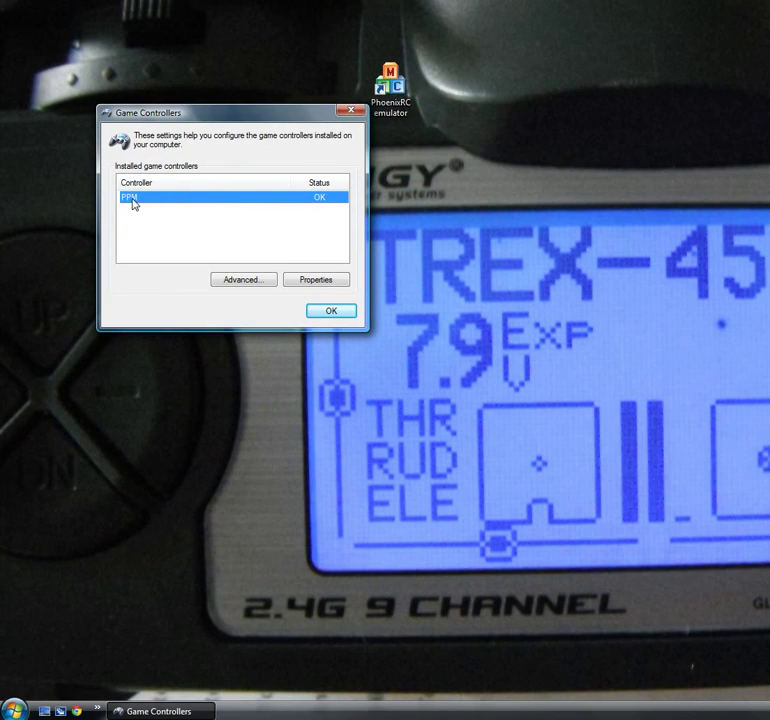
pyautogui.click(232, 283)
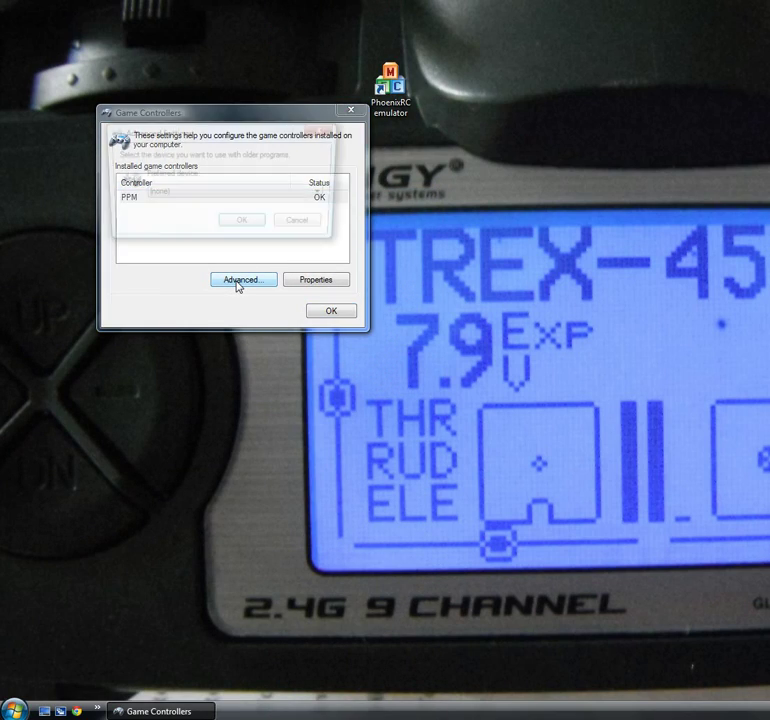
pyautogui.click(175, 194)
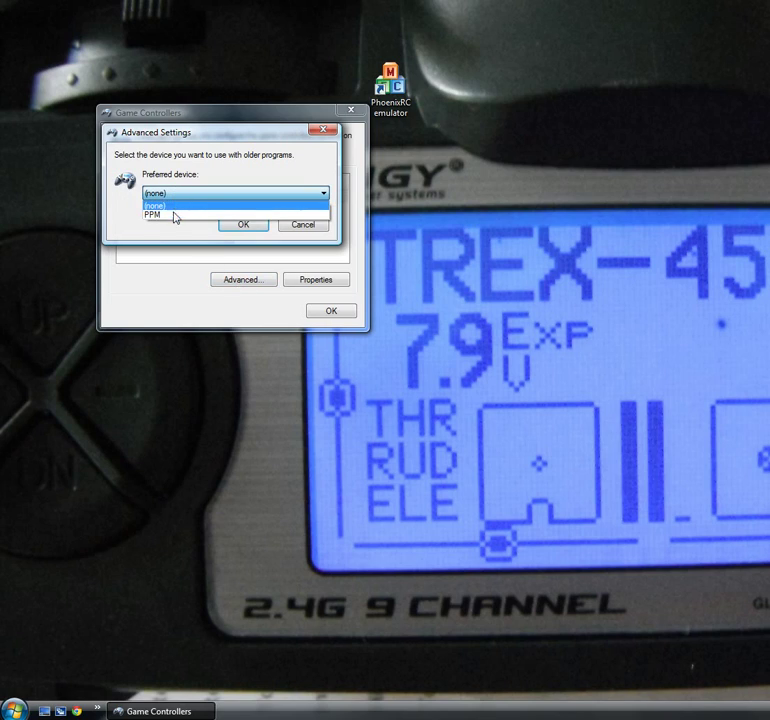
pyautogui.click(173, 210)
pyautogui.click(245, 226)
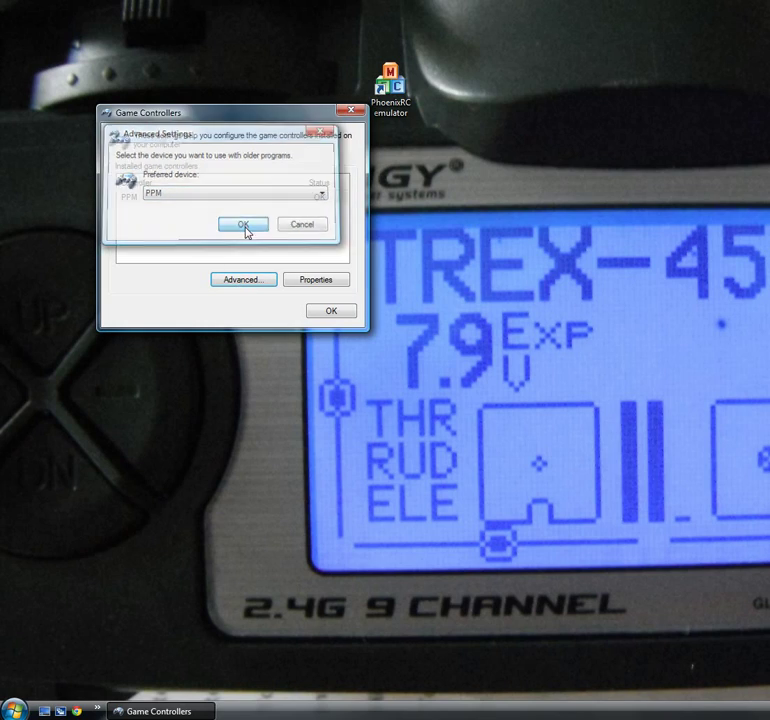
pyautogui.click(311, 280)
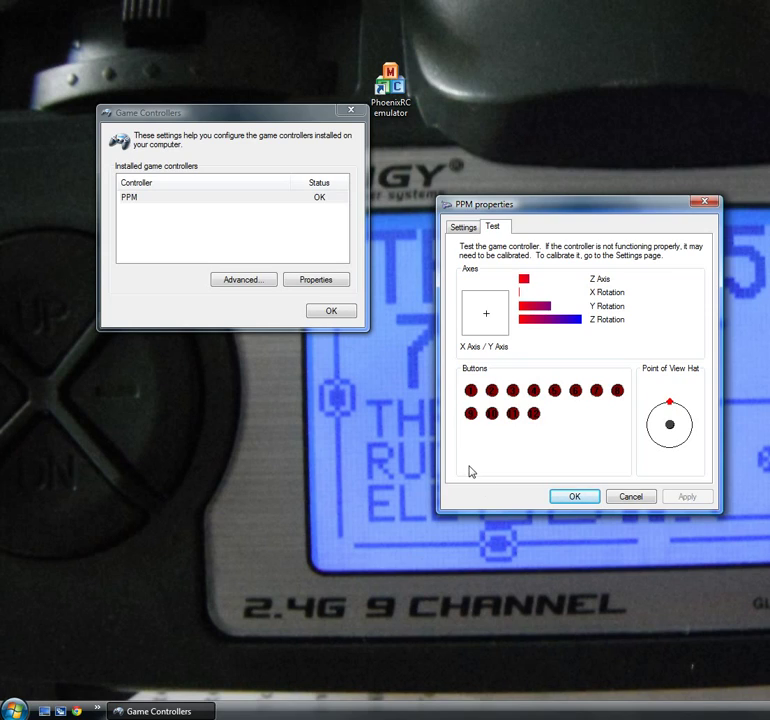
pyautogui.click(573, 500)
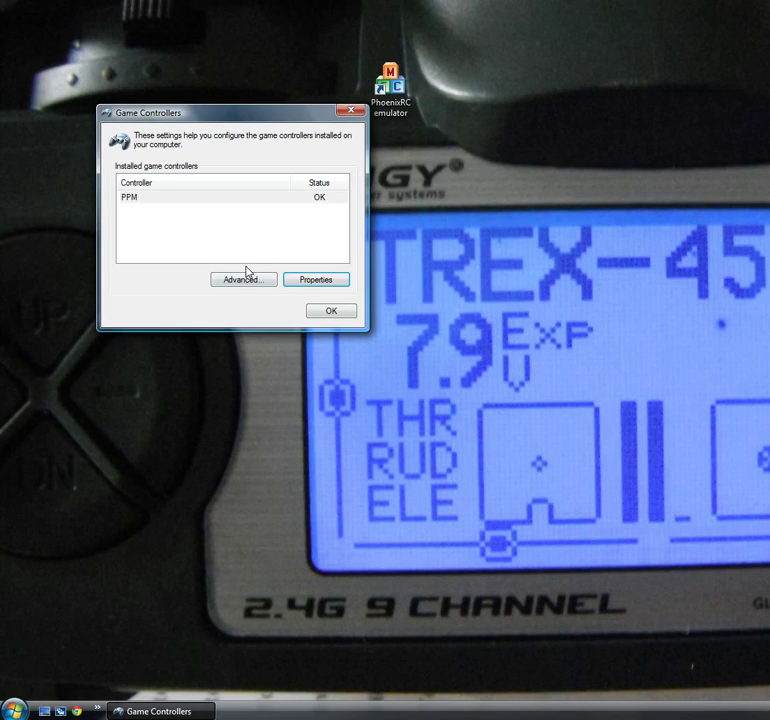
# - Relaunch the emulator with the Microsoft PC-joystick driver and start PhoenixRC 4
pyautogui.click(329, 315)
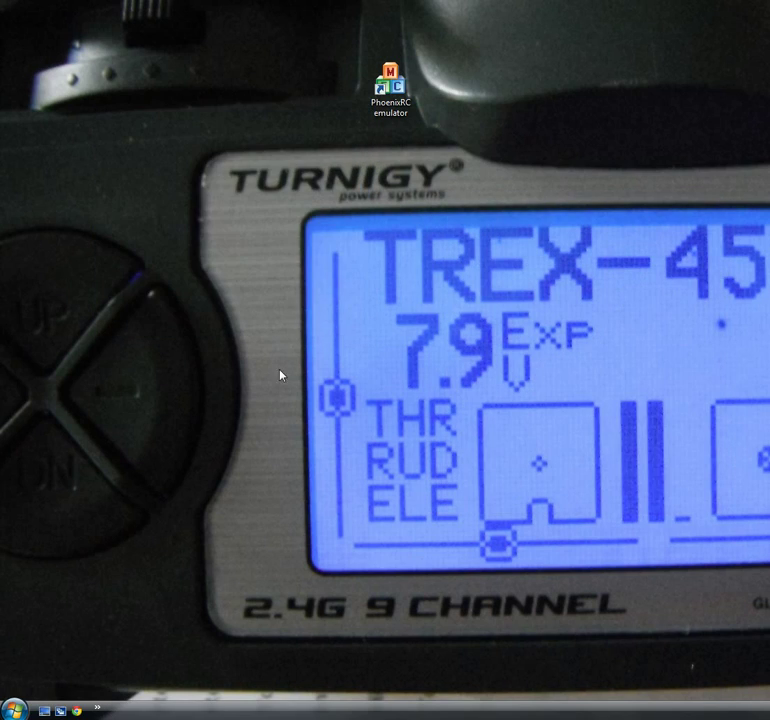
pyautogui.doubleClick(393, 100)
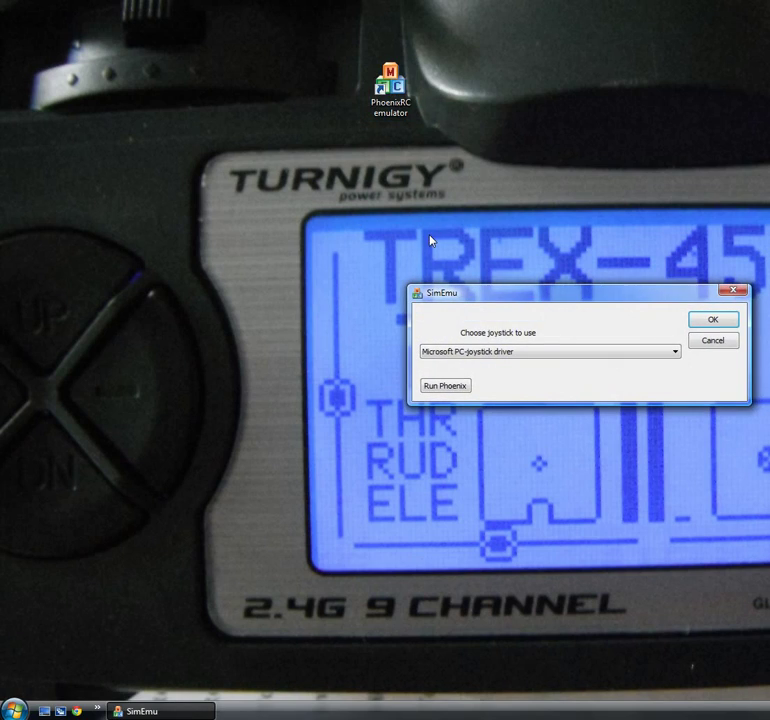
pyautogui.click(492, 355)
pyautogui.click(465, 364)
pyautogui.click(445, 387)
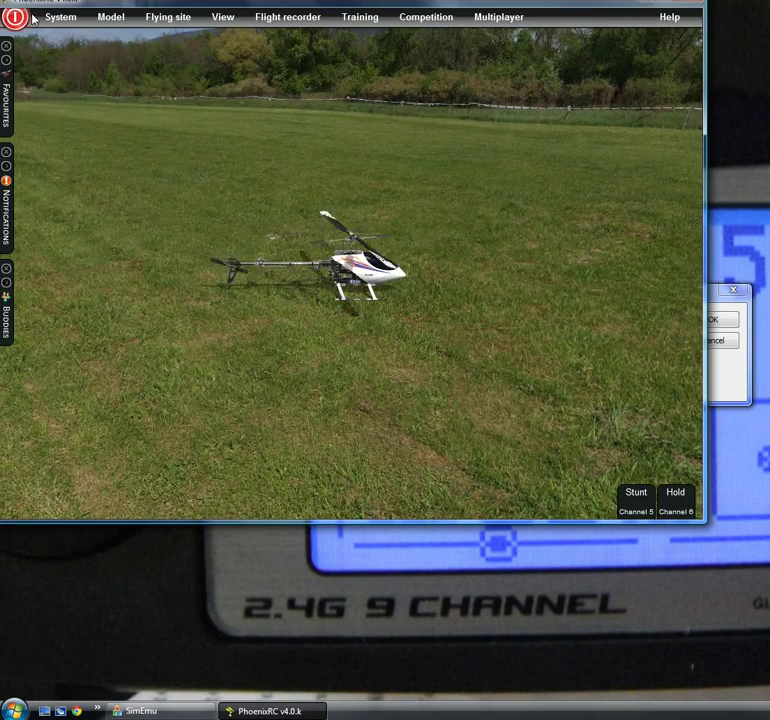
pyautogui.click(62, 18)
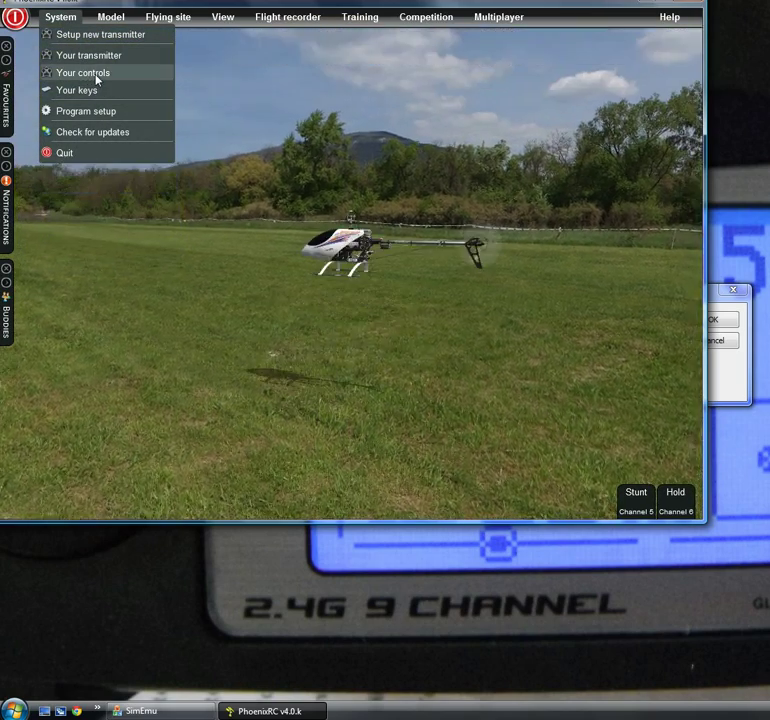
# - Apply the Trnigy ER9X Helis Config control profile and review its channel mapping
pyautogui.click(97, 75)
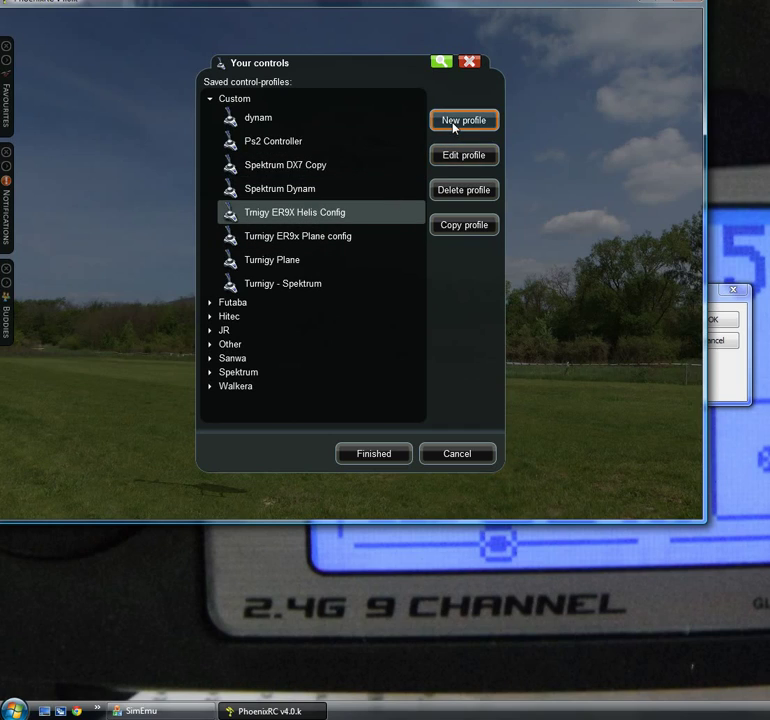
pyautogui.click(380, 454)
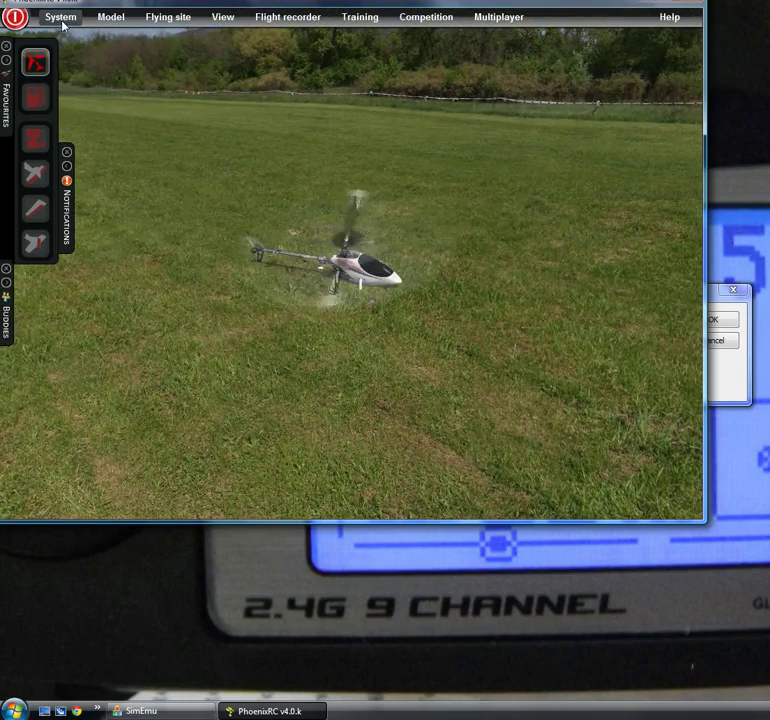
pyautogui.click(60, 18)
pyautogui.click(93, 76)
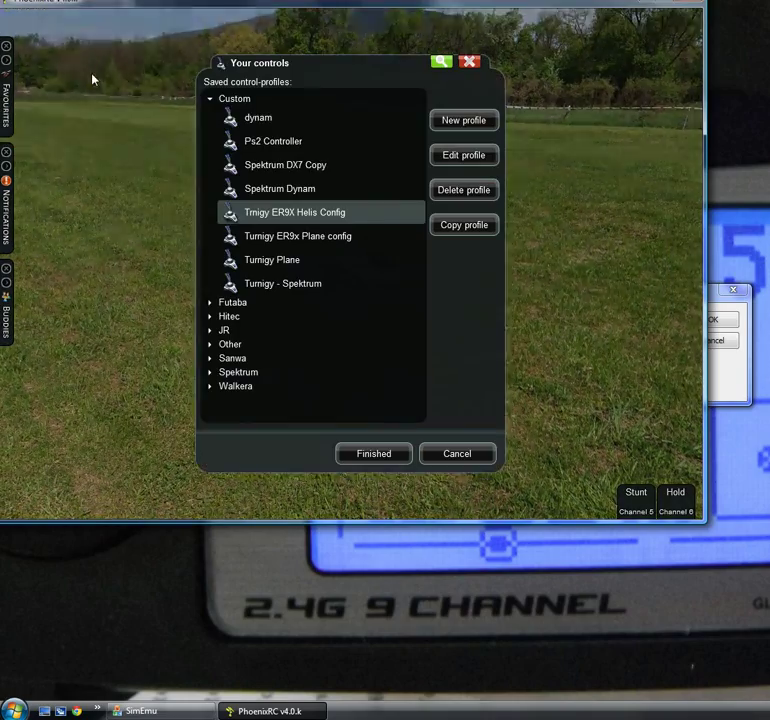
pyautogui.click(464, 160)
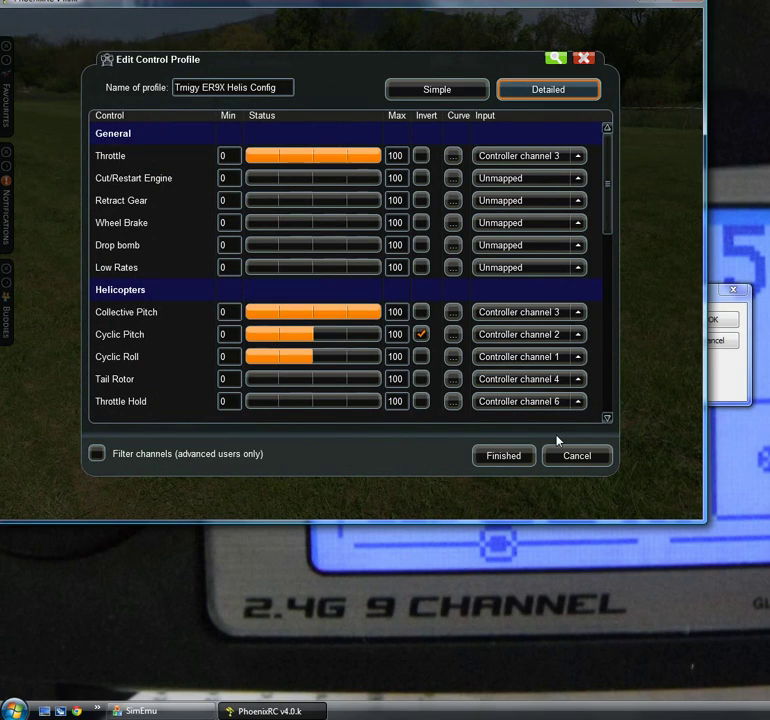
pyautogui.click(505, 456)
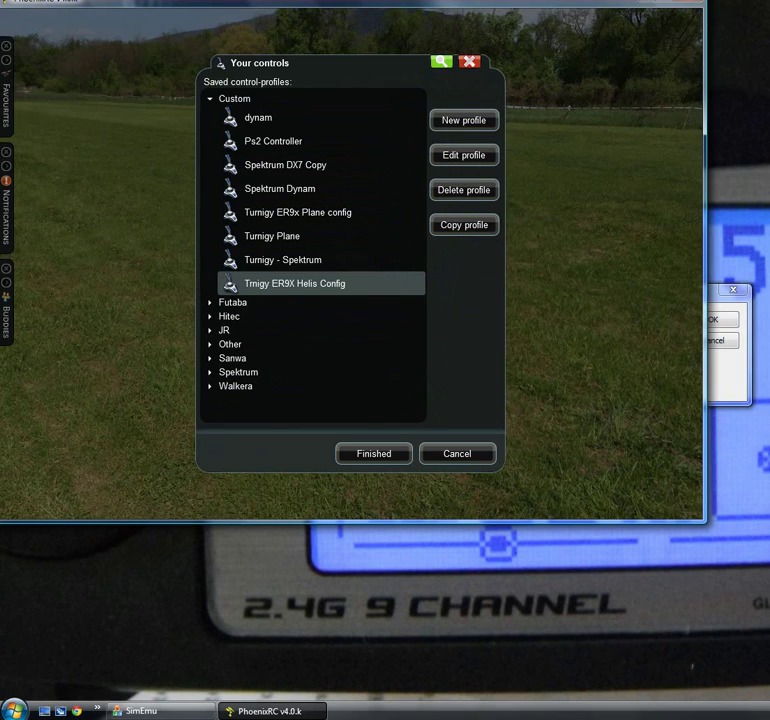
pyautogui.click(452, 456)
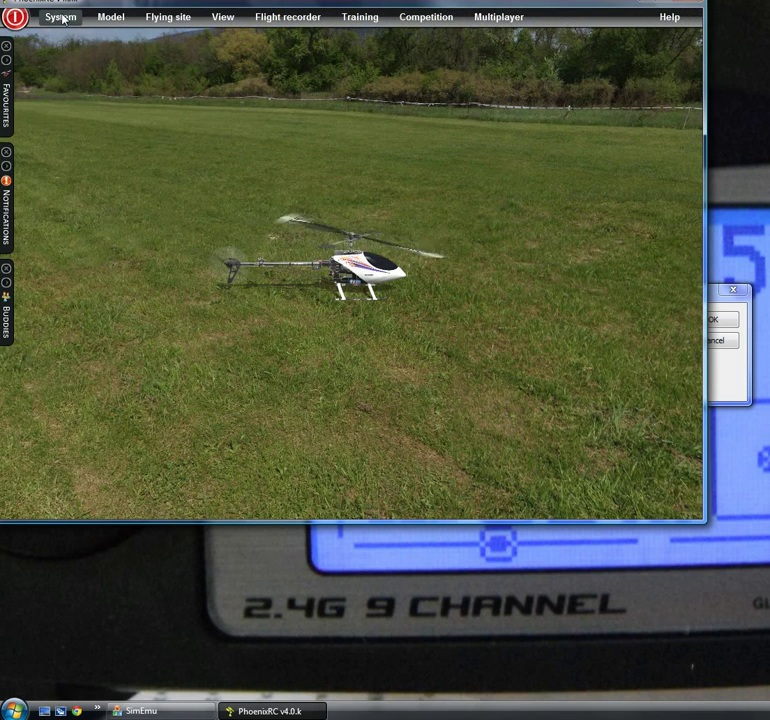
pyautogui.click(60, 17)
pyautogui.click(83, 73)
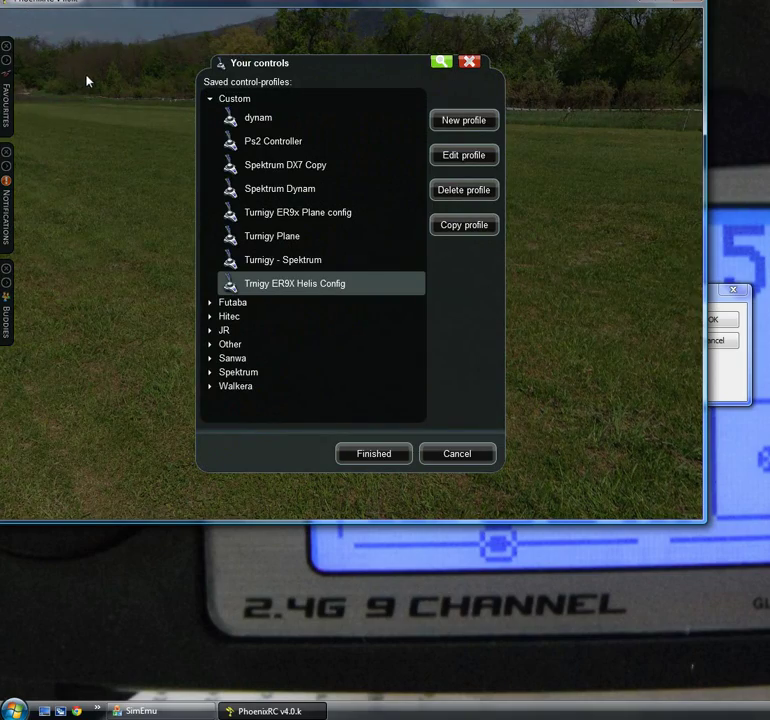
pyautogui.click(458, 456)
# - Complete the calibration wizard, centring controls and moving sticks and switches to full extents
pyautogui.click(60, 17)
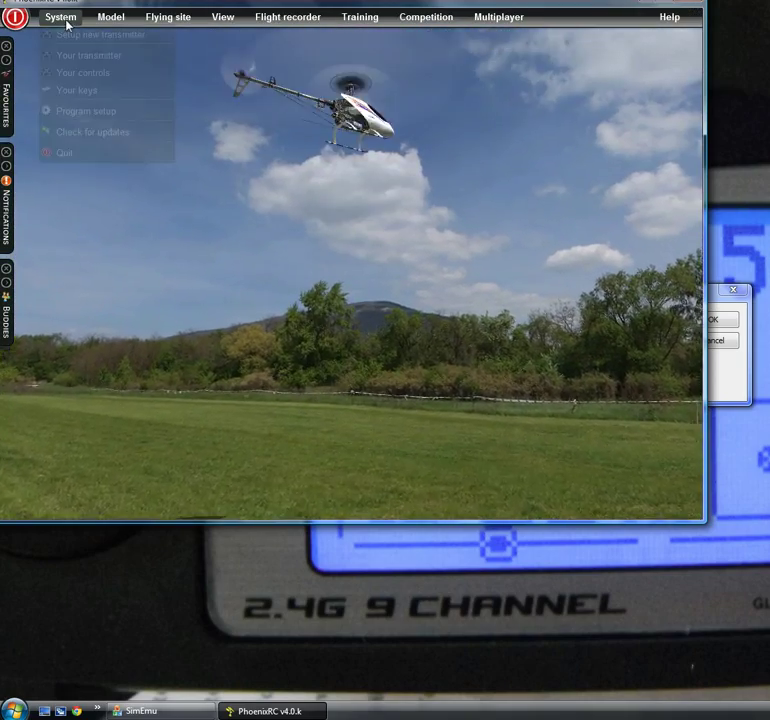
pyautogui.click(88, 56)
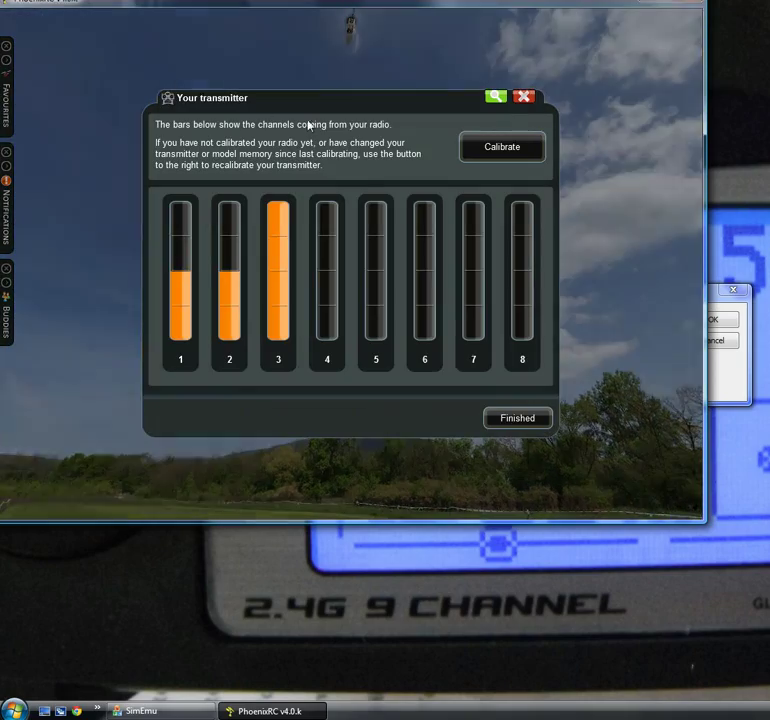
pyautogui.click(504, 150)
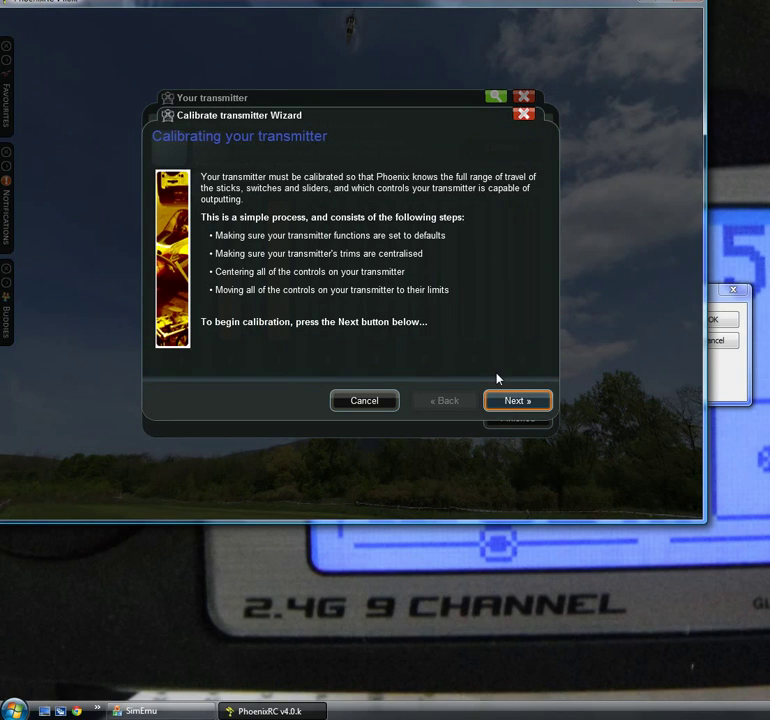
pyautogui.click(510, 402)
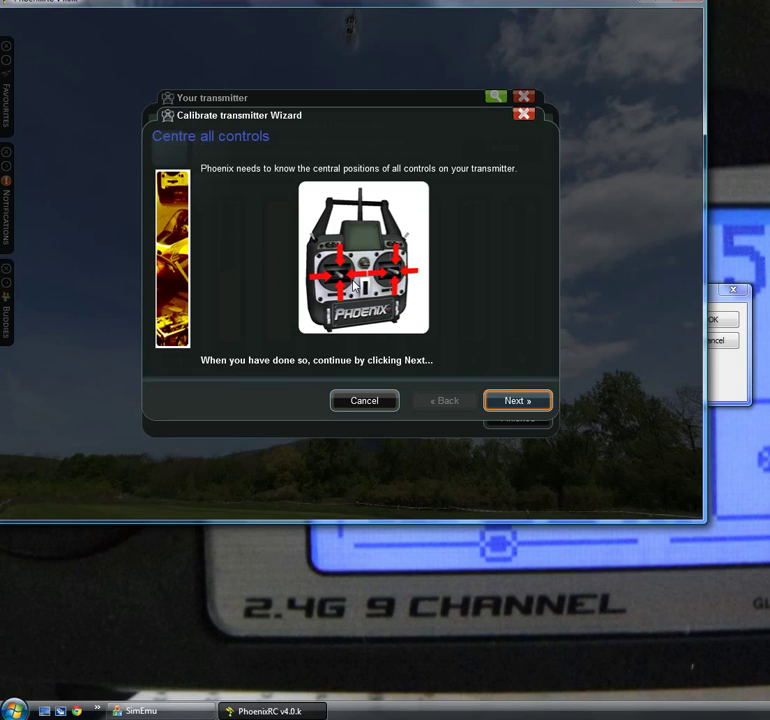
pyautogui.click(499, 400)
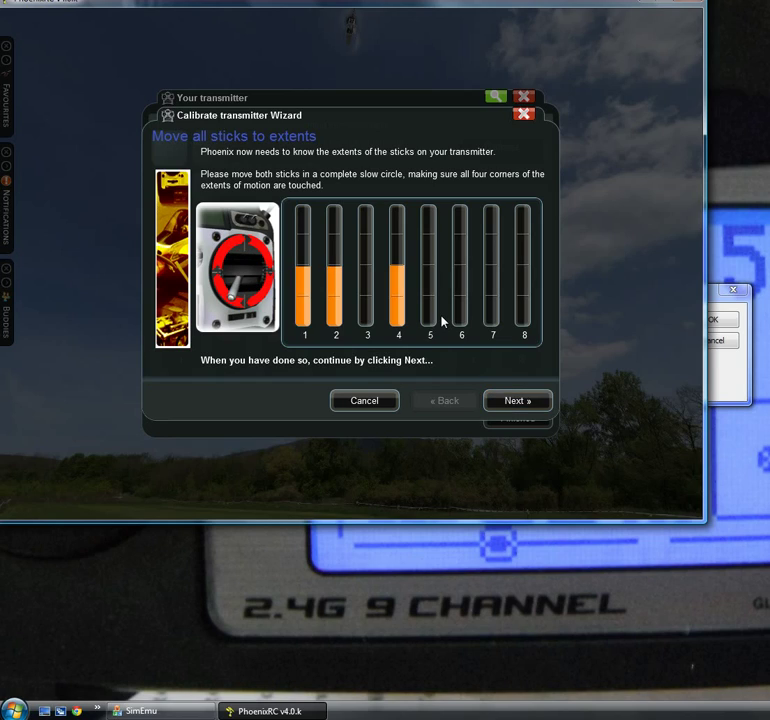
pyautogui.click(507, 402)
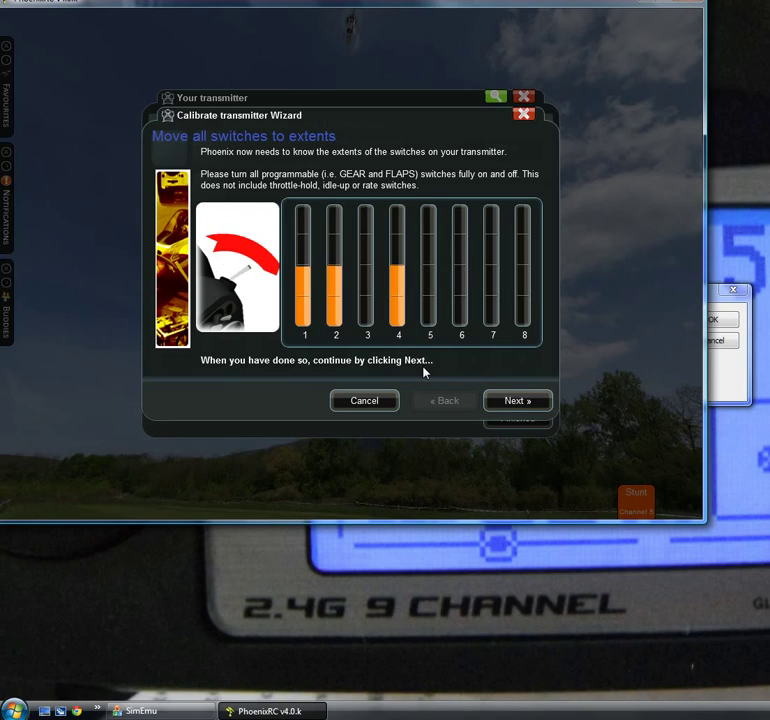
pyautogui.click(508, 401)
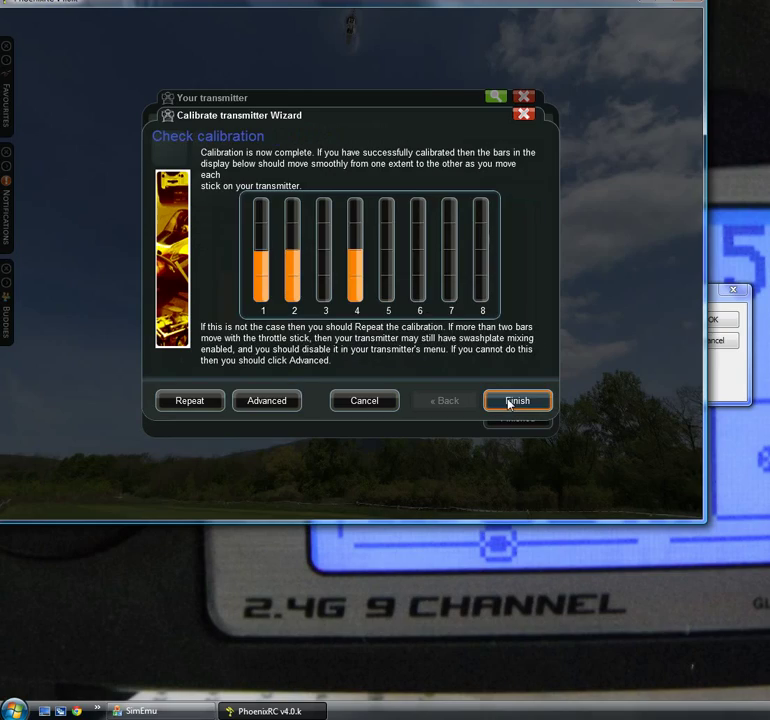
pyautogui.click(510, 401)
pyautogui.click(515, 417)
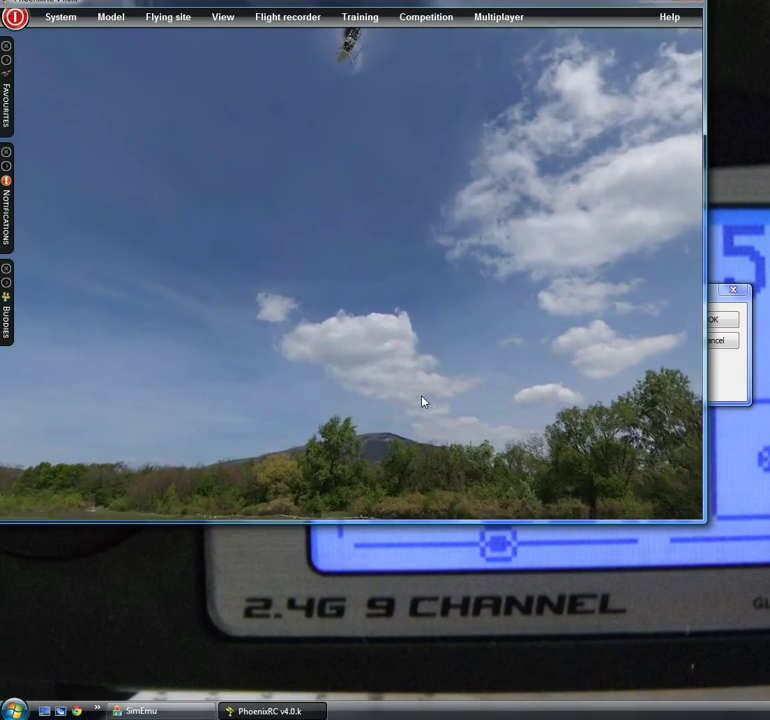